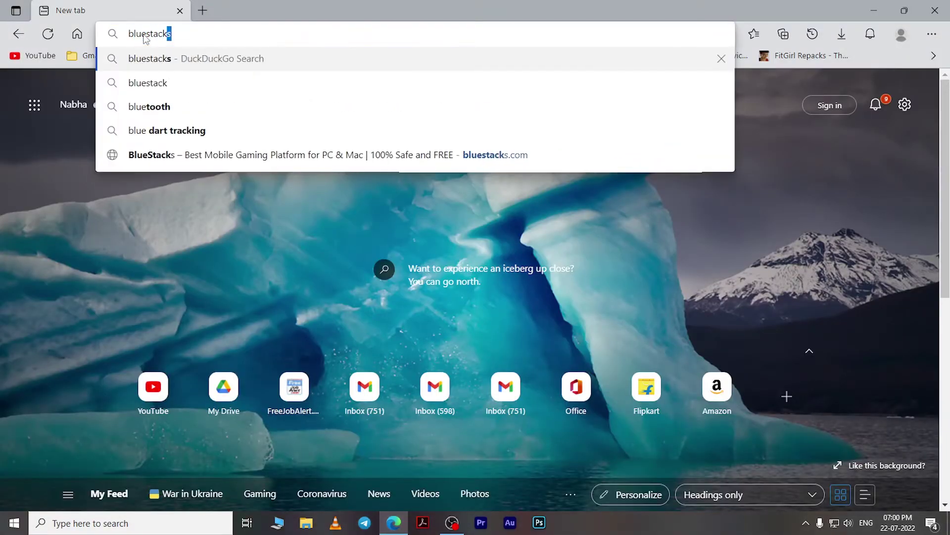
Step: Search for bluestacks, download the installer from bluestacks.com and launch it
key("Return")
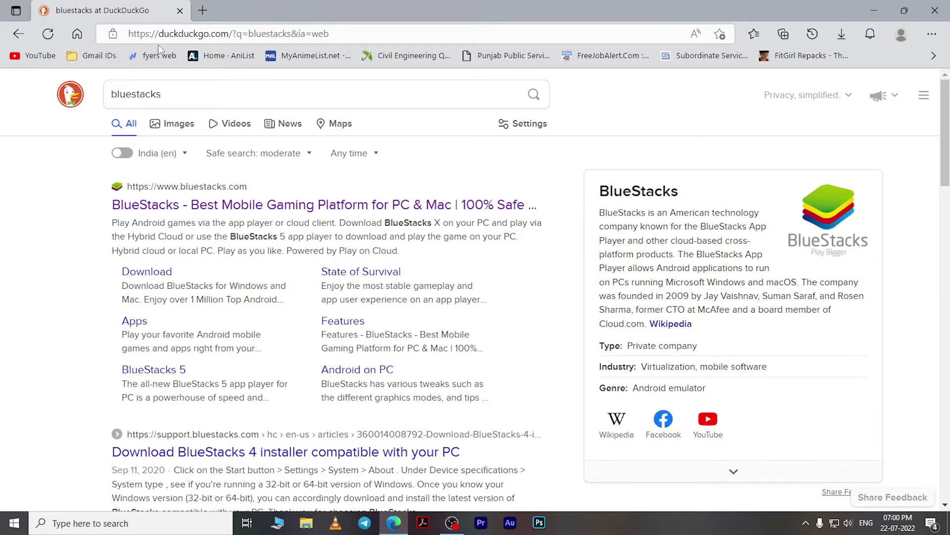
left_click(217, 210)
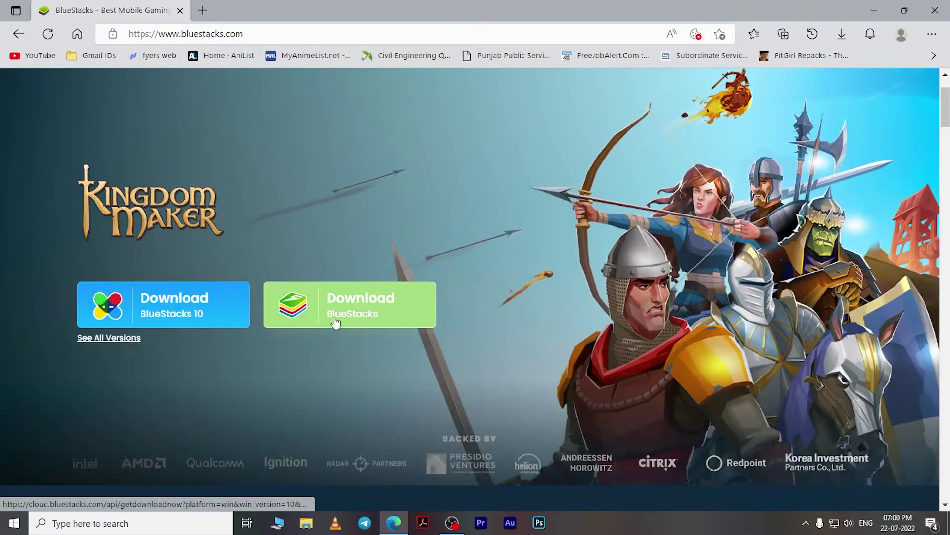
left_click(335, 321)
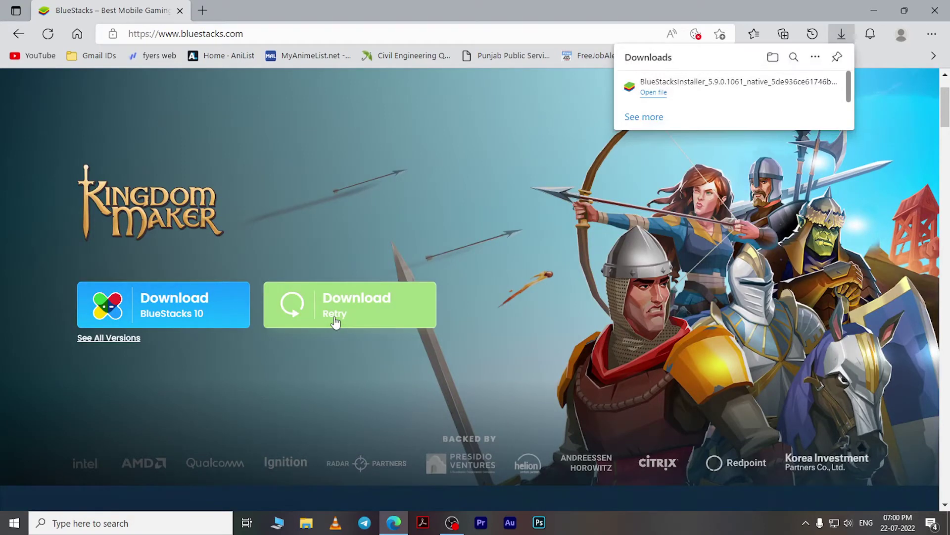
left_click(654, 92)
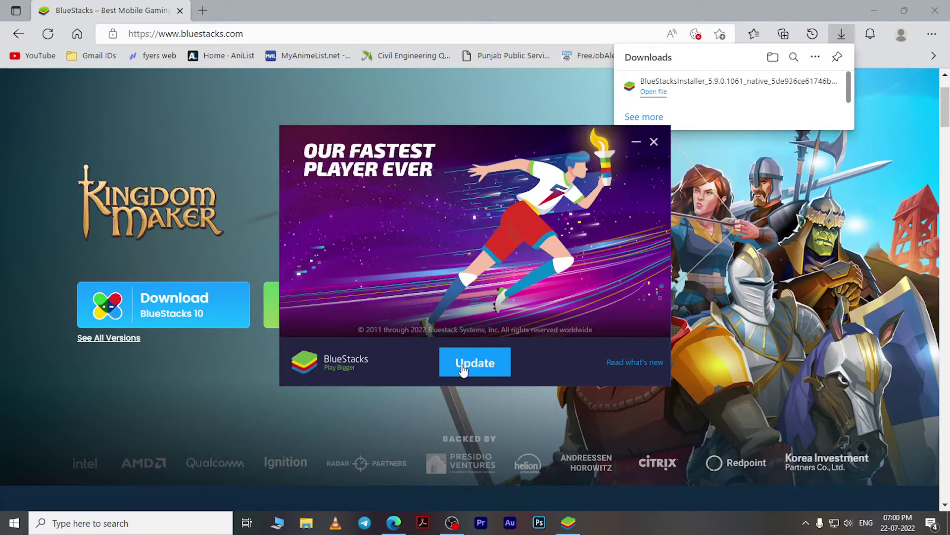
Step: Run the BlueStacks update until the player reaches its Android home screen
left_click(463, 368)
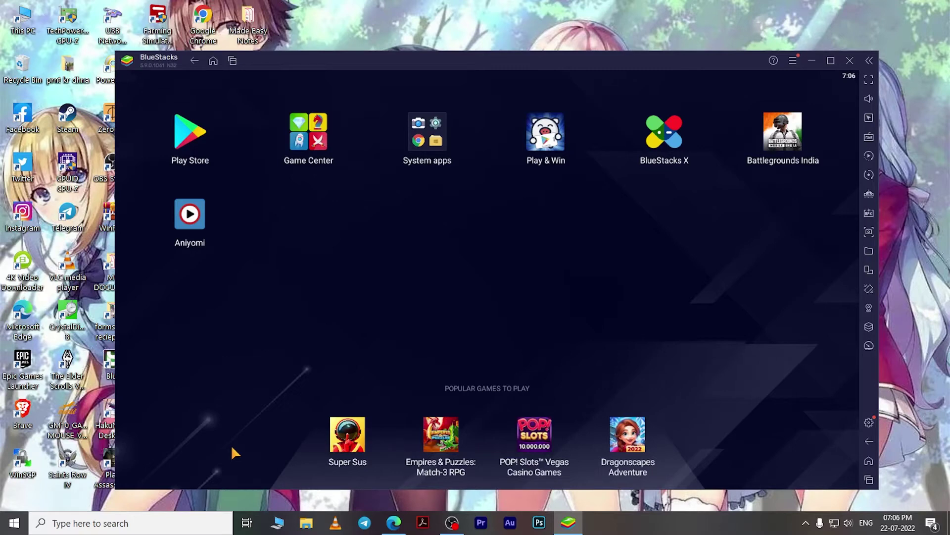
Step: Search the web for tachiyomi in BlueStacks' Chrome browser
left_click(443, 141)
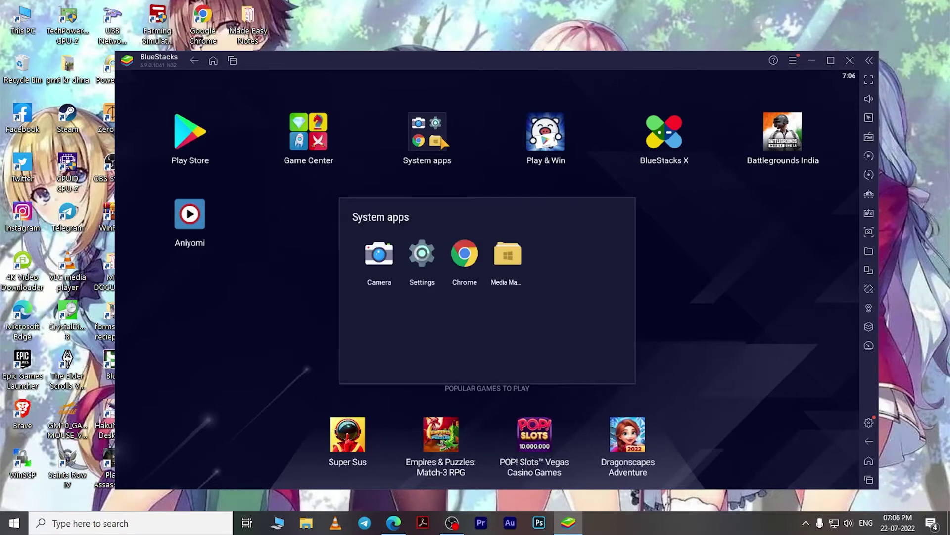
left_click(468, 256)
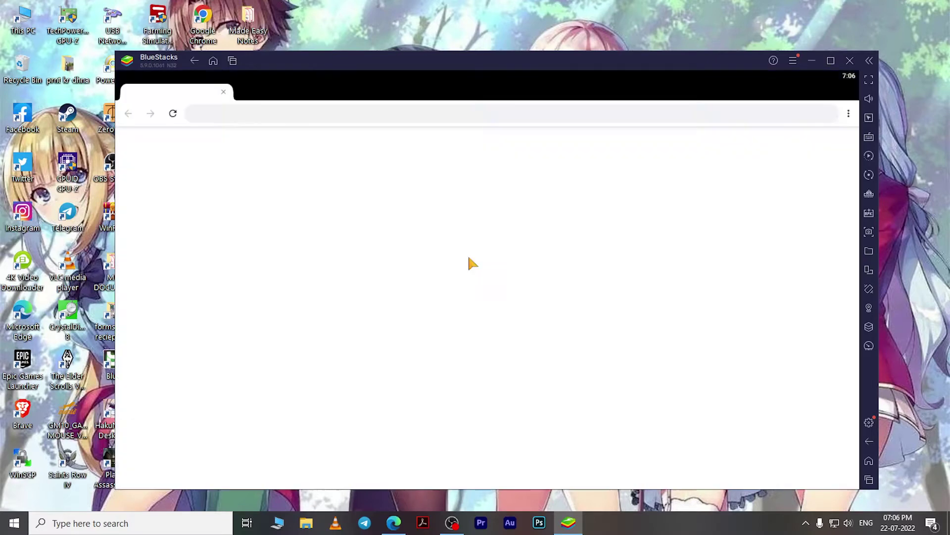
left_click(246, 114)
type("tachiyomi")
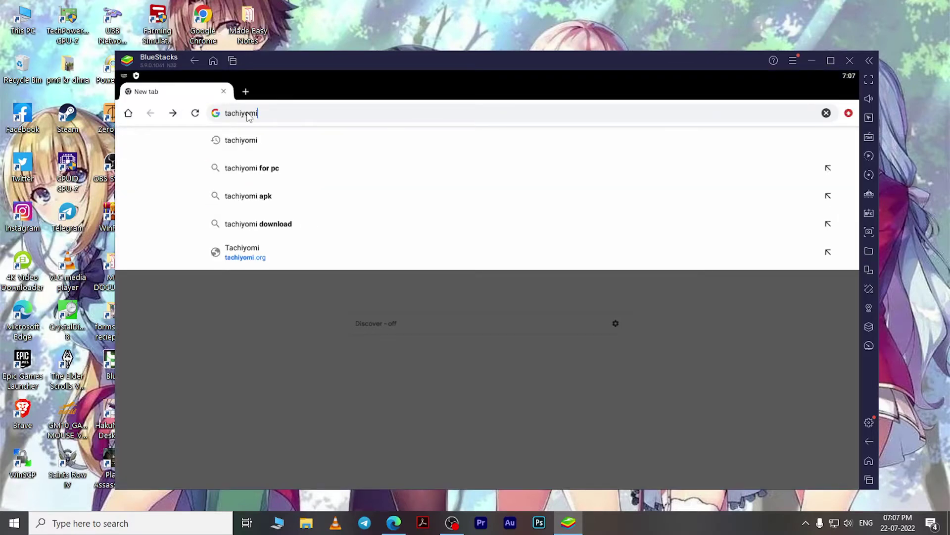
key("Return")
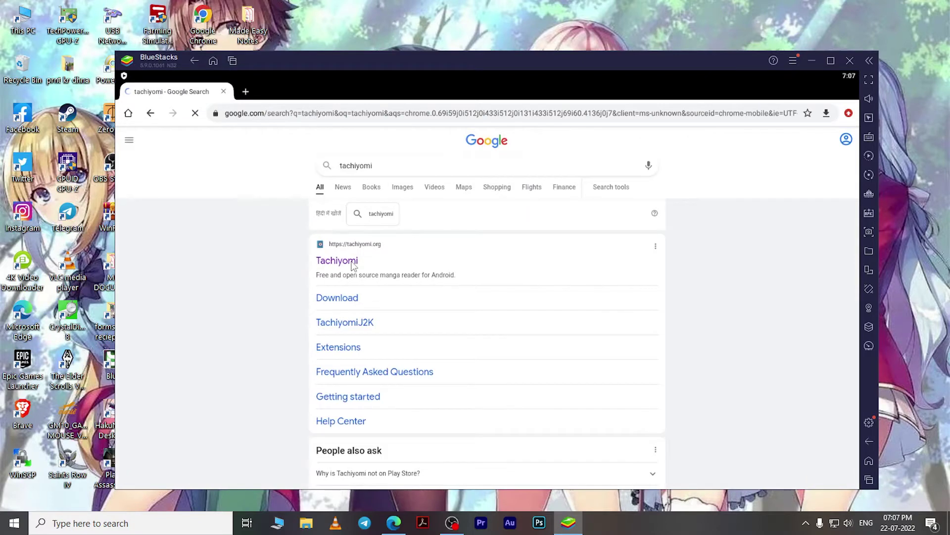
Step: Download the stable tachiyomi-v0.13.5.apk from tachiyomi.org's download page
left_click(353, 265)
left_click(431, 308)
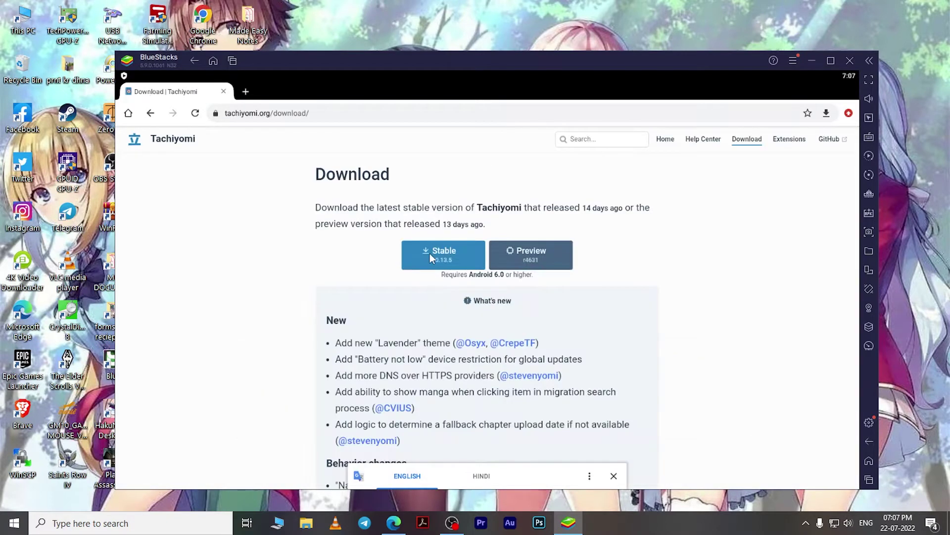
left_click(429, 255)
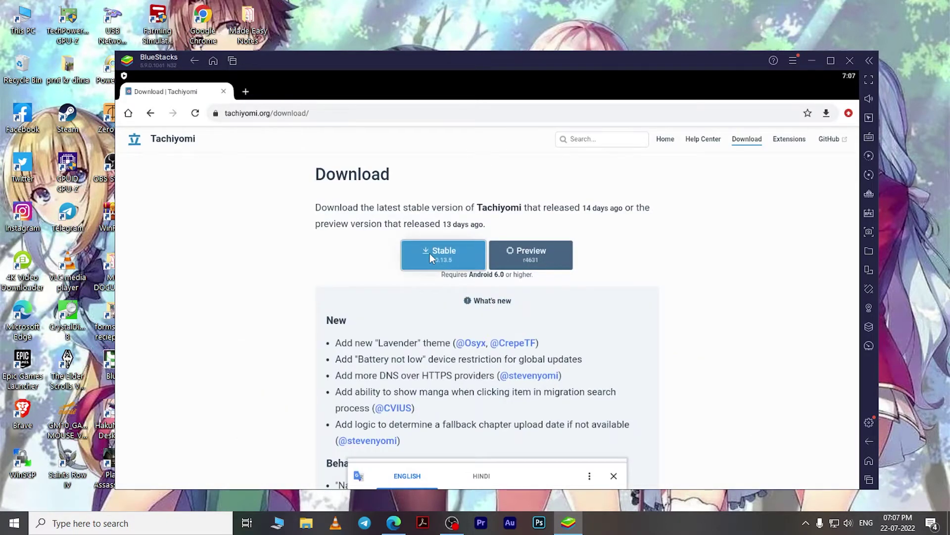
left_click(613, 476)
left_click(600, 471)
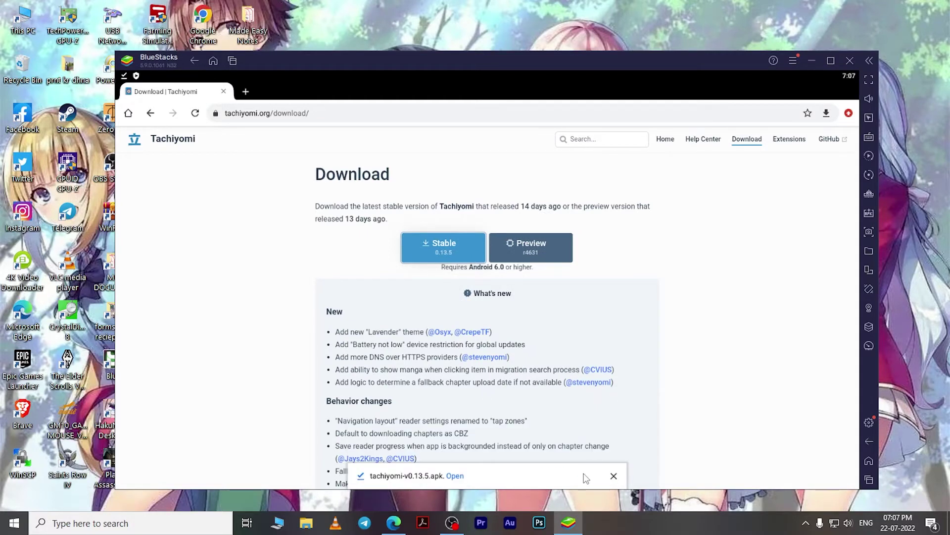
Step: Install the Tachiyomi APK and launch Tachiyomi from the BlueStacks home screen
left_click(456, 476)
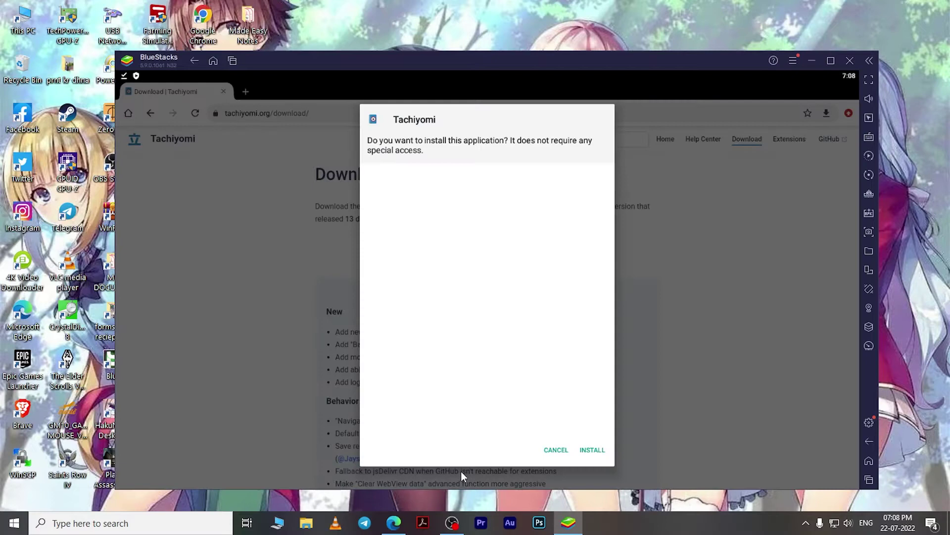
left_click(596, 449)
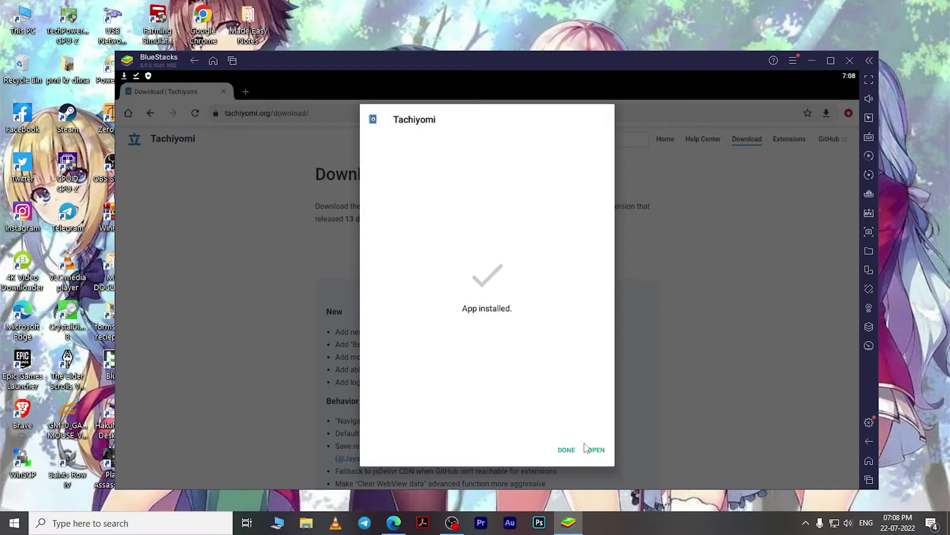
left_click(568, 449)
left_click(213, 61)
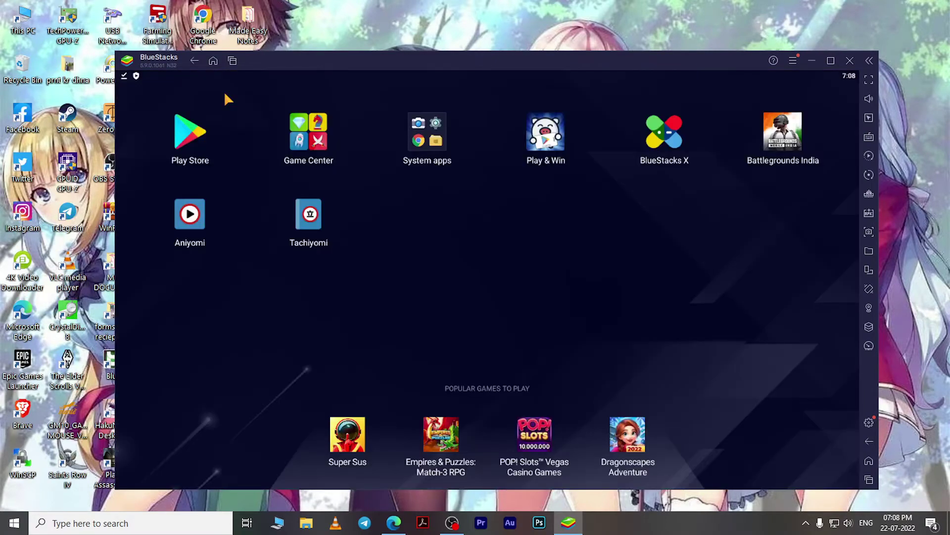
left_click(312, 226)
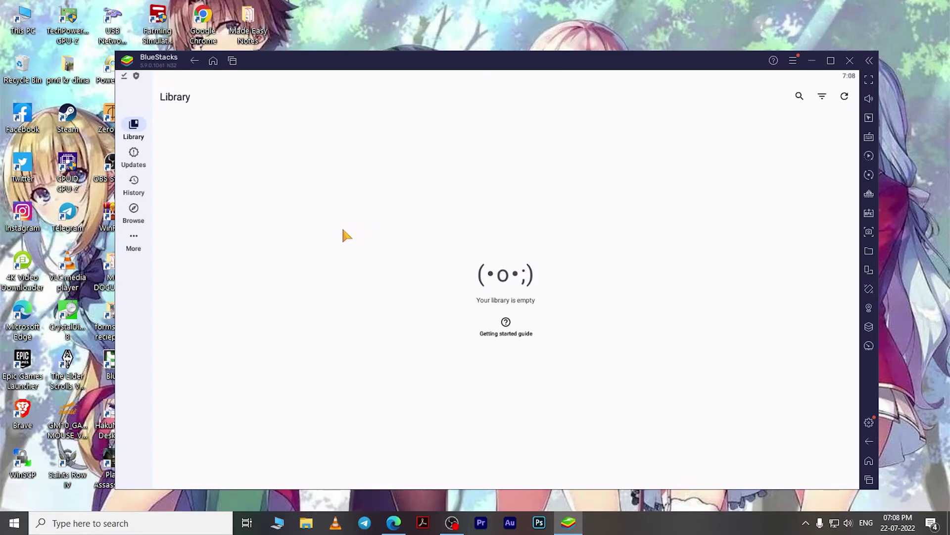
Step: Grant storage permission and install the MangaDex extension
left_click(137, 219)
left_click(600, 302)
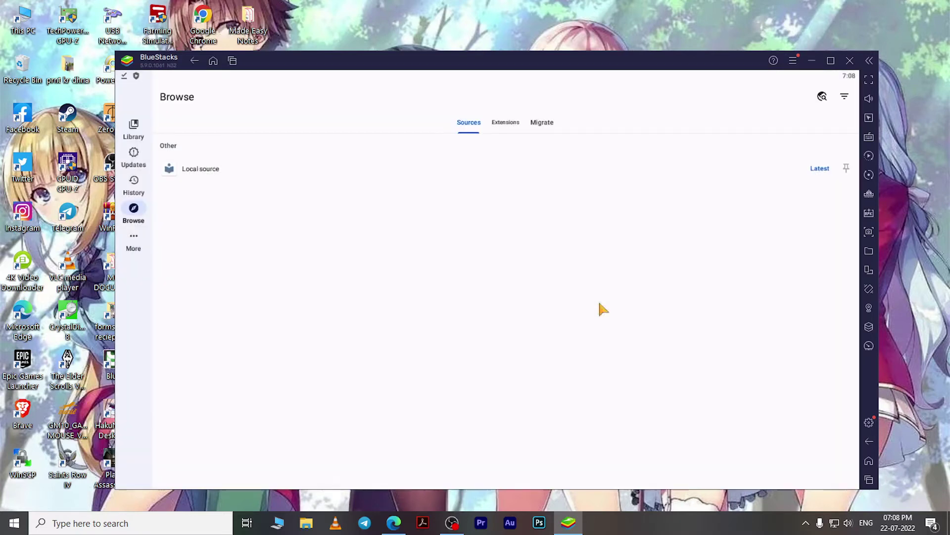
left_click(504, 123)
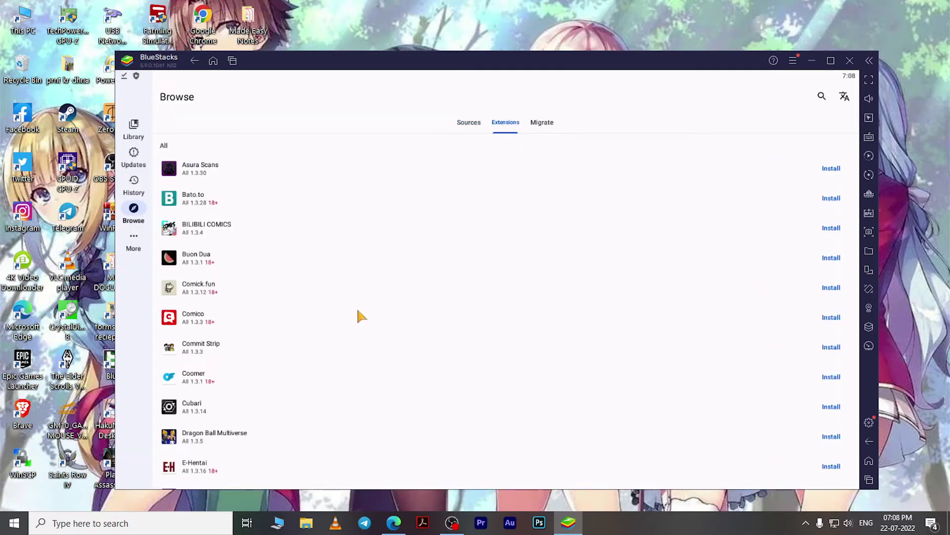
scroll(361, 316, "down", 4)
scroll(343, 375, "down", 10)
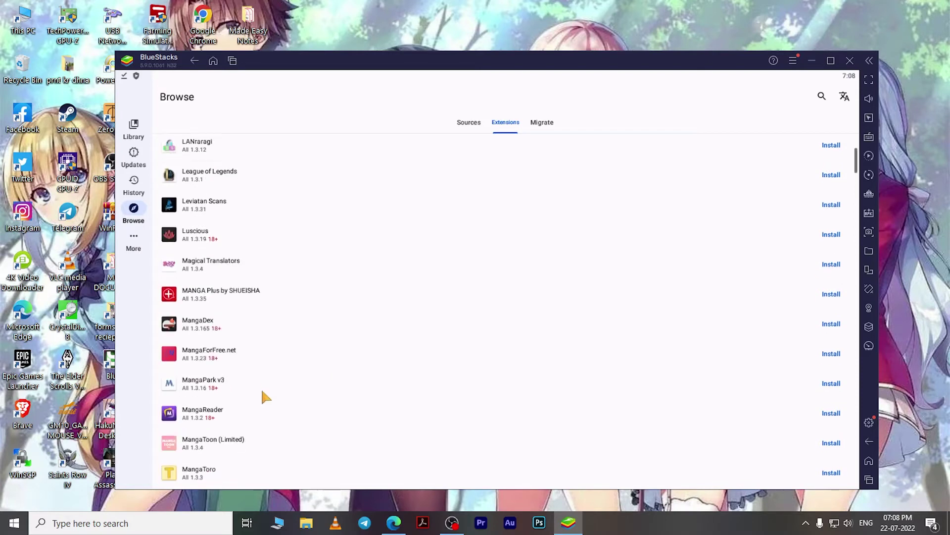
left_click(831, 296)
left_click(593, 450)
Step: Search for mangahub, install the MangaHub extension and return to the Sources list
scroll(350, 240, "up", 15)
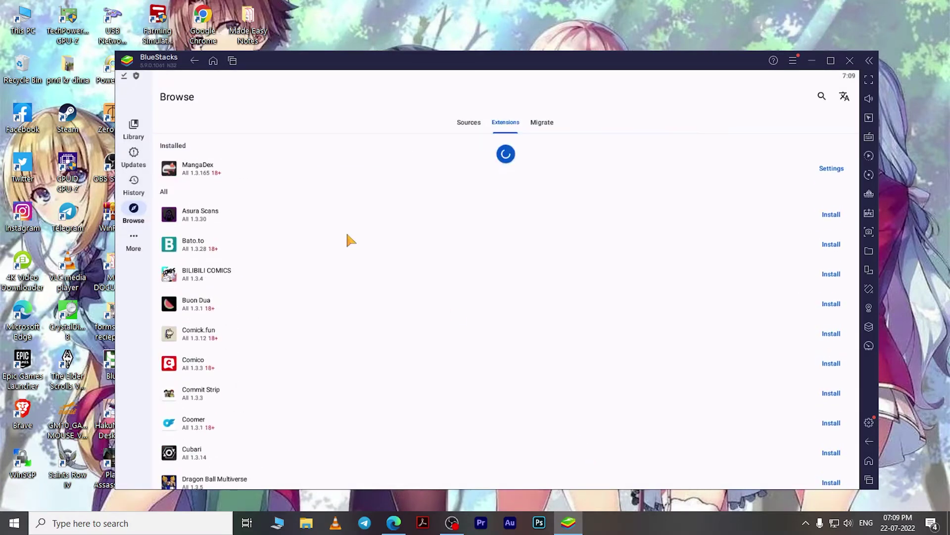
left_click(822, 96)
type("mangahub")
left_click(831, 168)
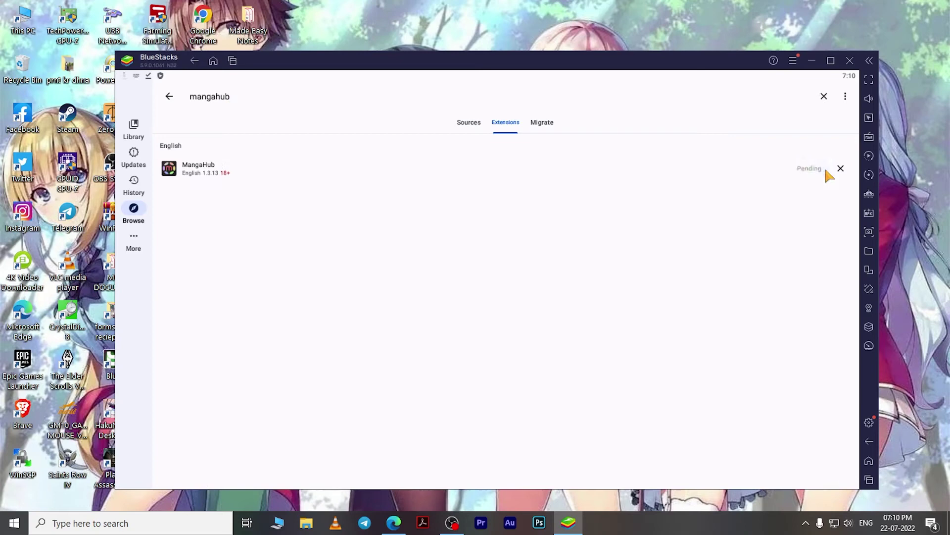
left_click(594, 450)
left_click(169, 96)
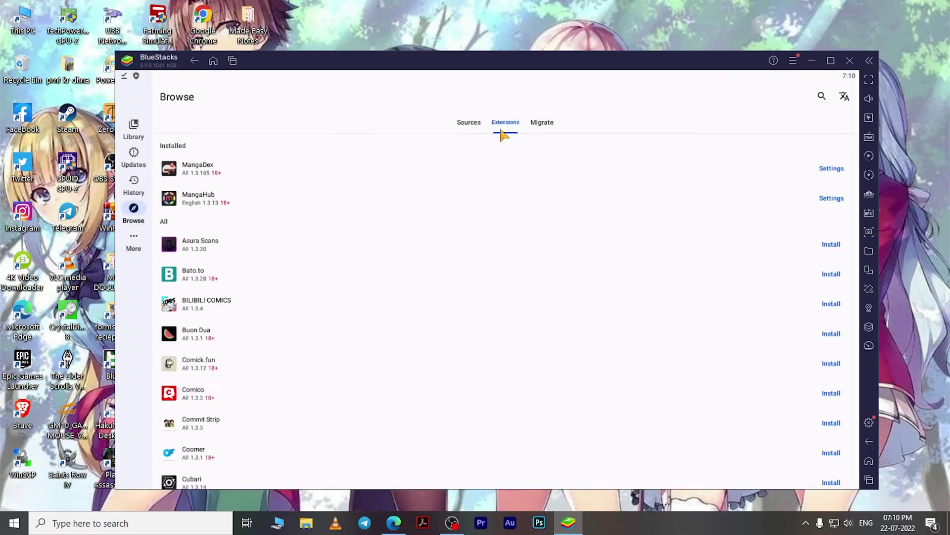
left_click(470, 124)
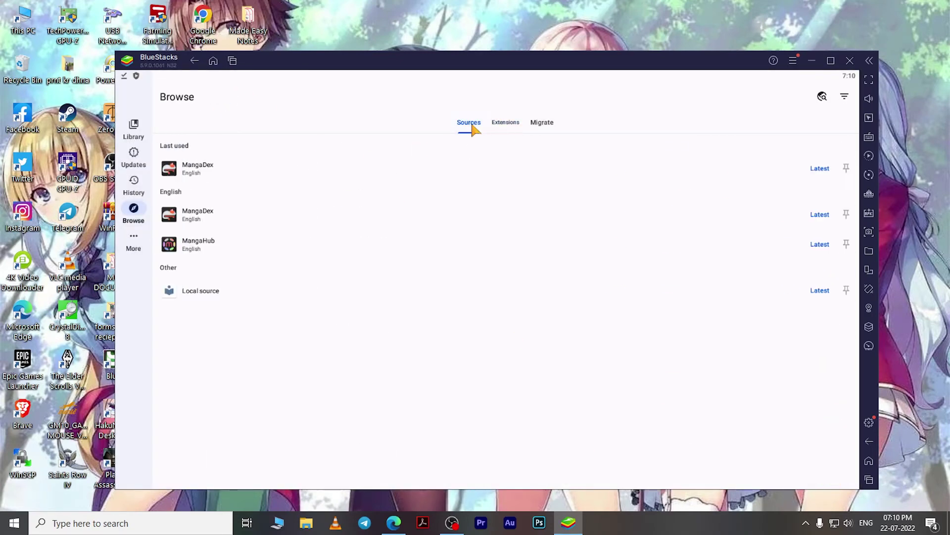
Step: Add Onepunch-Man from the MangaHub catalogue to the library
left_click(213, 245)
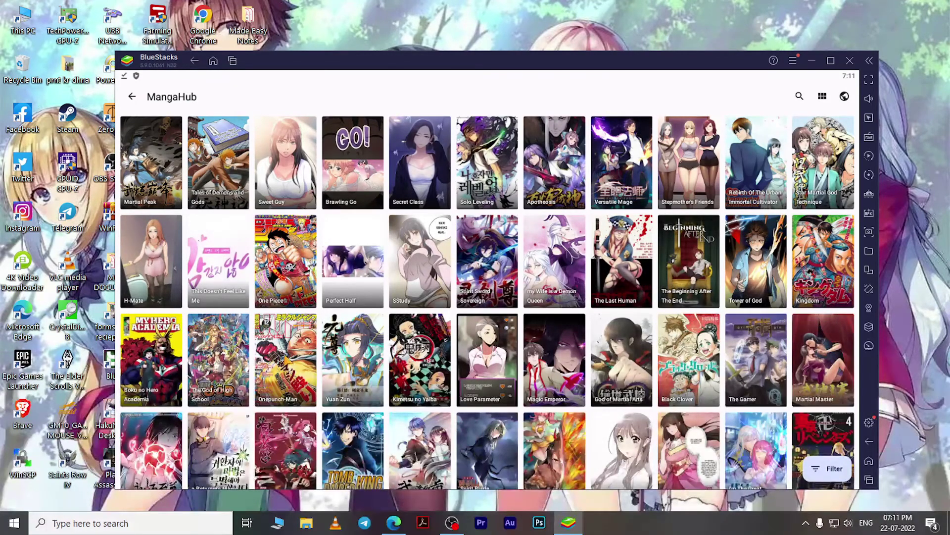
left_click(285, 360)
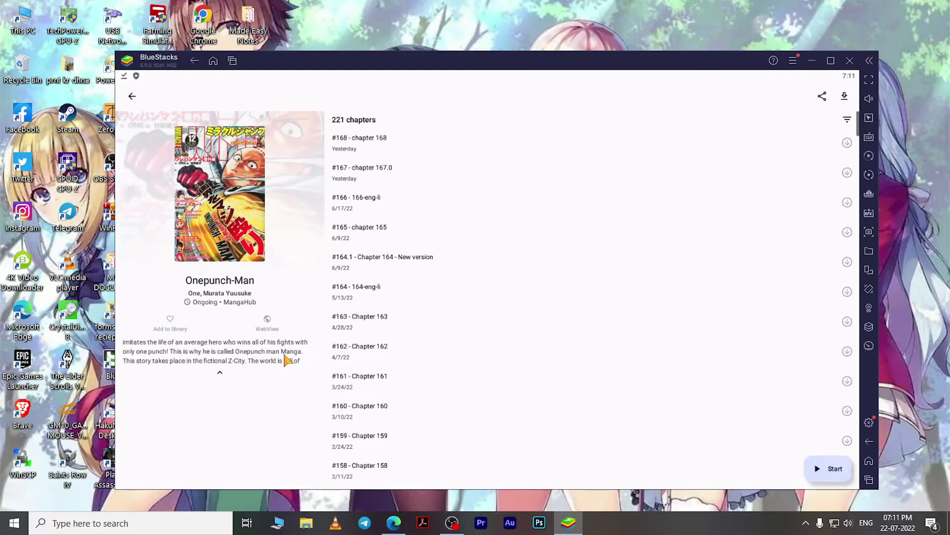
scroll(366, 430, "down", 20)
left_click(168, 323)
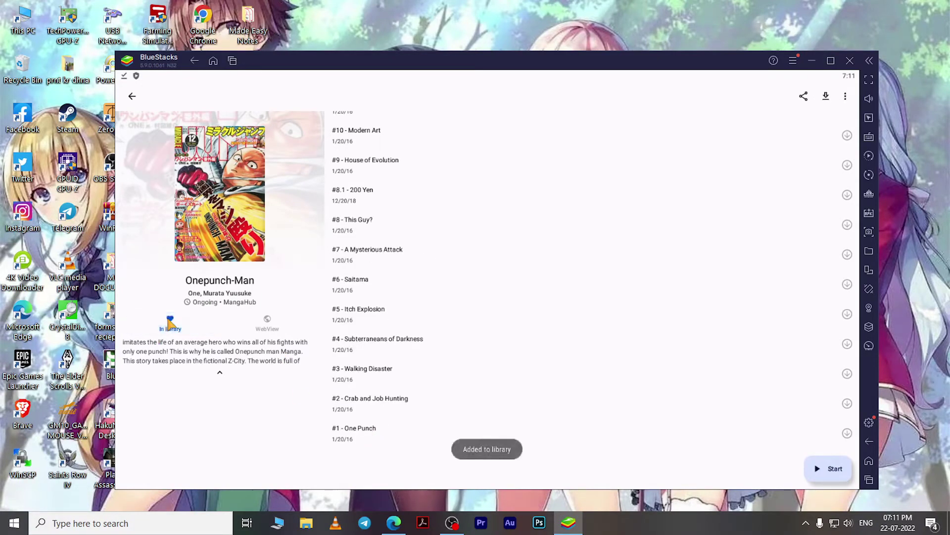
Step: Reopen Onepunch-Man from the library and scroll its 221-chapter list
left_click(132, 96)
left_click(132, 96)
left_click(133, 128)
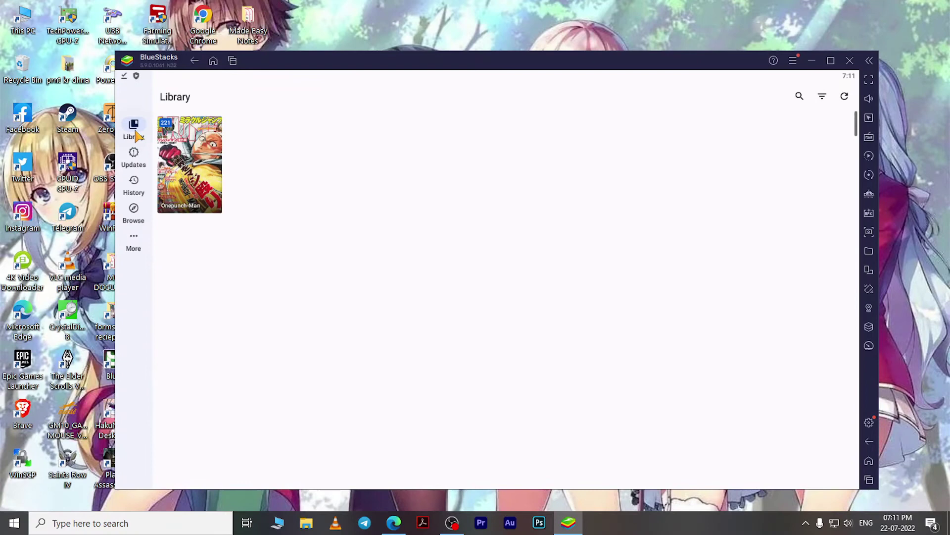
left_click(195, 170)
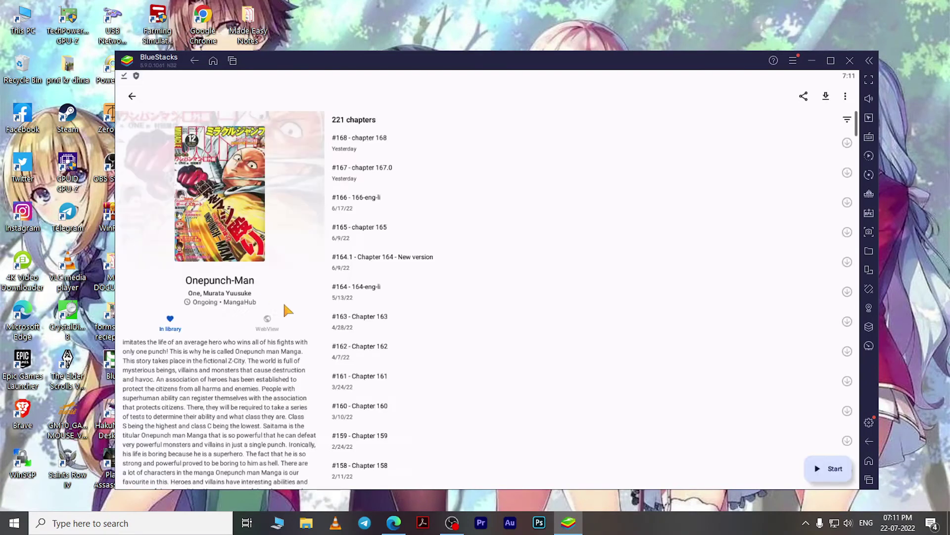
scroll(422, 400, "down", 6)
scroll(422, 400, "down", 20)
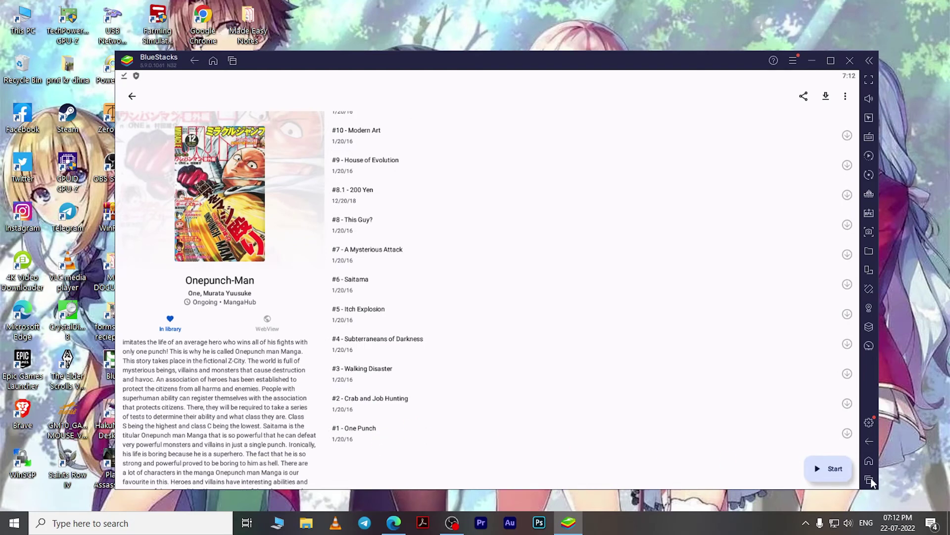
Step: Read chapter #1 - One Punch in webtoon mode to page 13, then exit to the series page
left_click(365, 435)
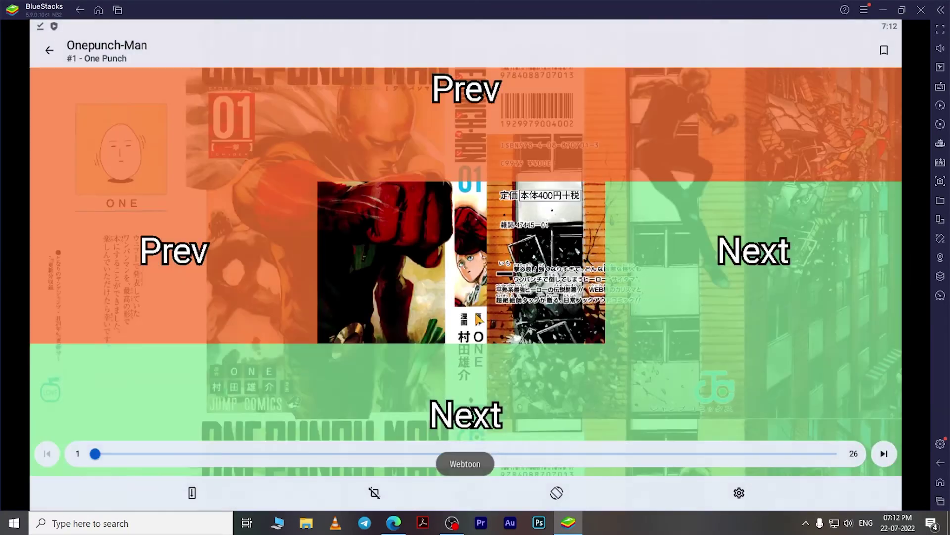
scroll(478, 316, "down", 10)
scroll(476, 312, "down", 10)
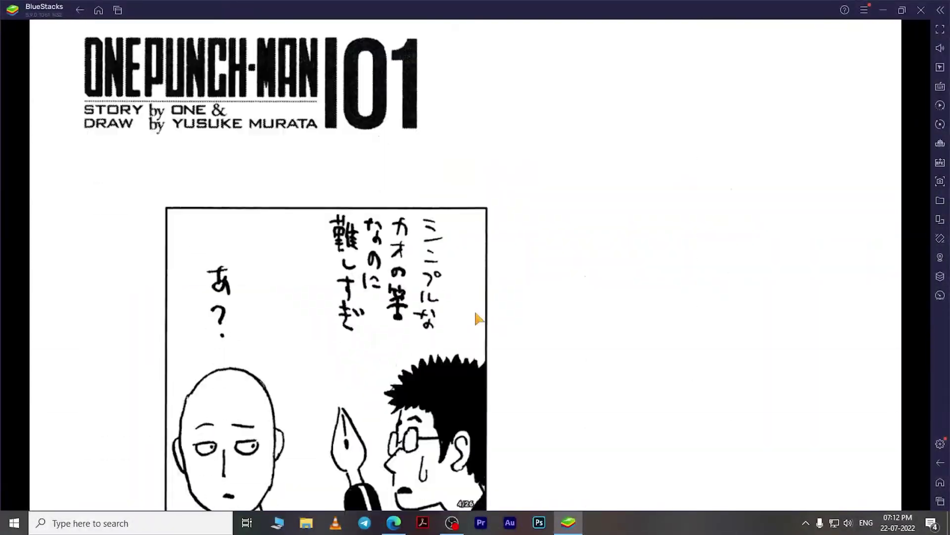
scroll(476, 317, "down", 10)
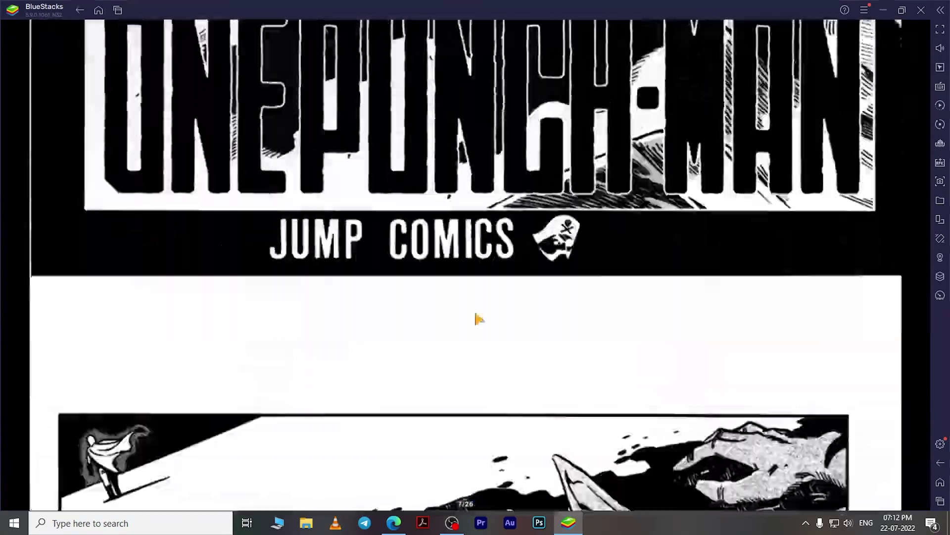
scroll(478, 316, "down", 10)
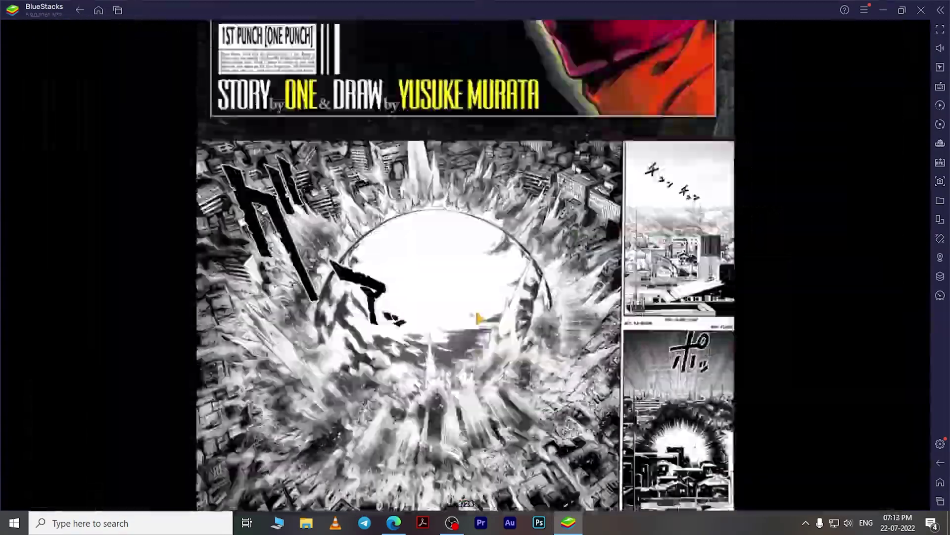
scroll(691, 405, "down", 10)
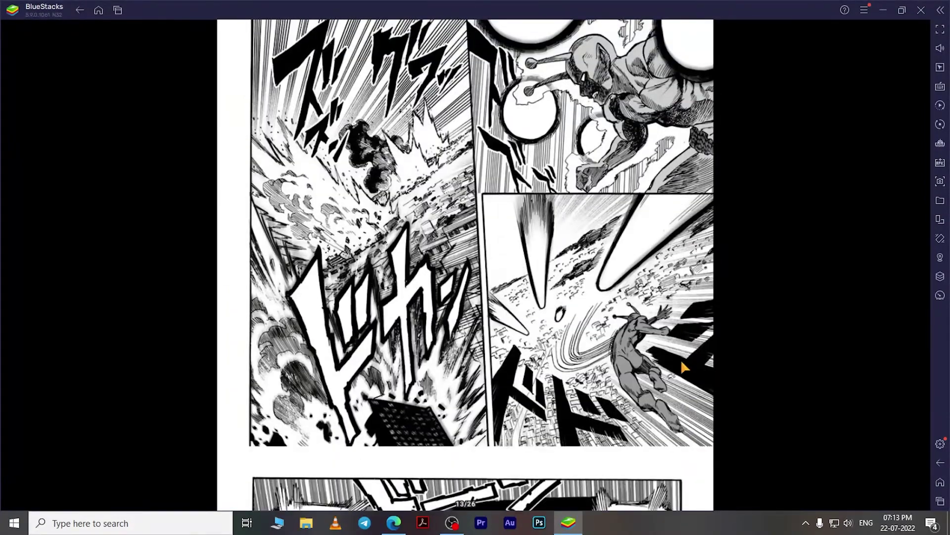
left_click(55, 59)
left_click(50, 55)
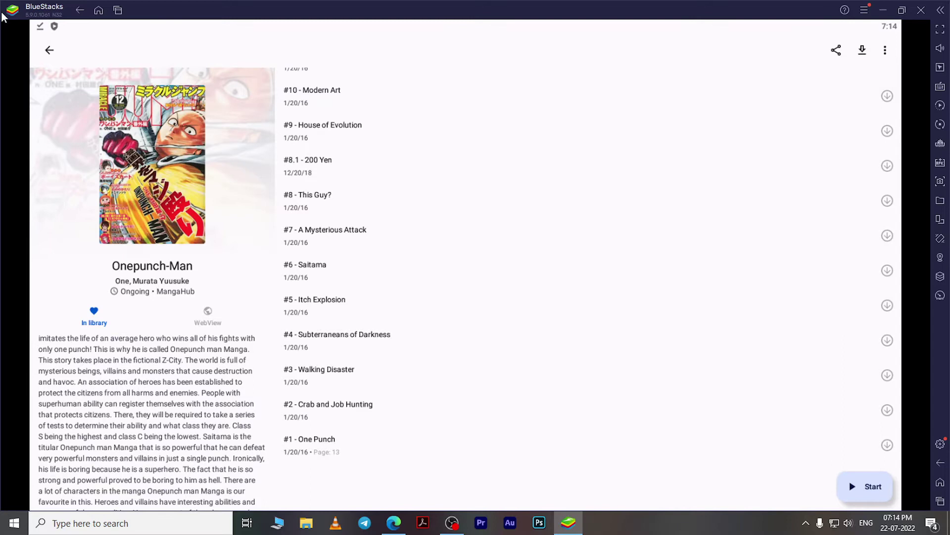
Step: Open category management and add the manga and manhua categories
left_click(50, 53)
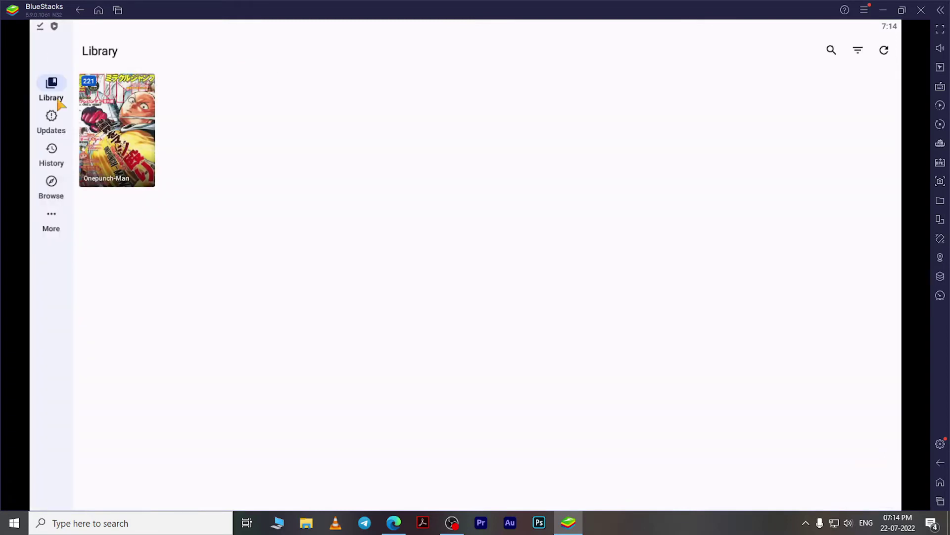
left_click(55, 218)
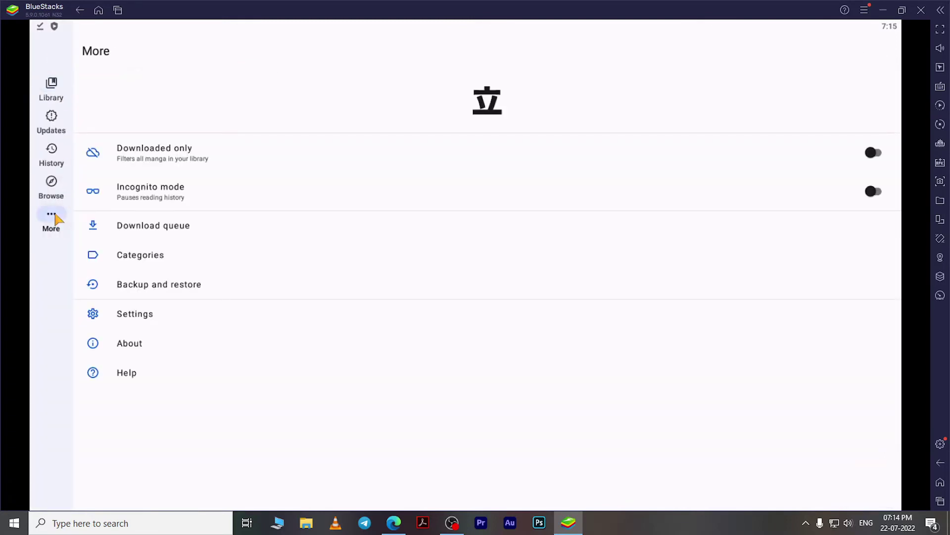
left_click(145, 256)
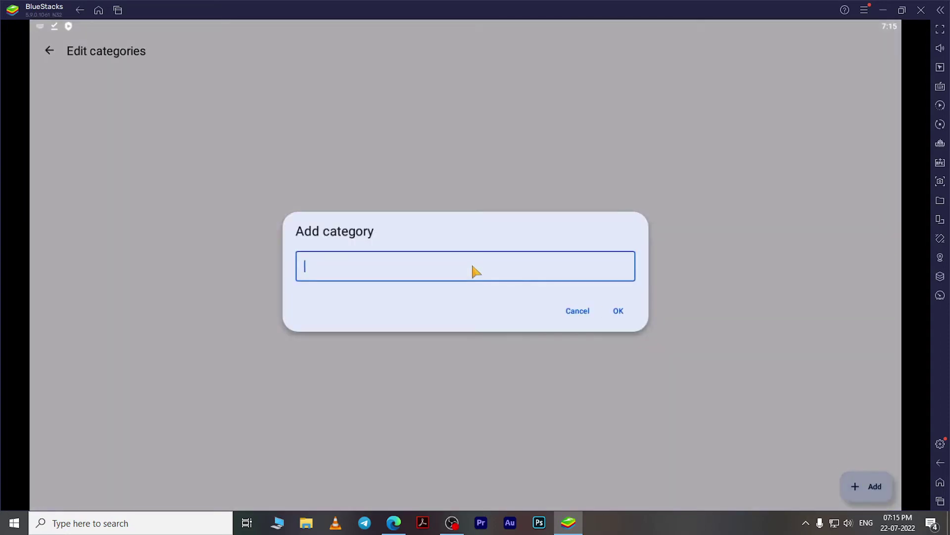
left_click(618, 311)
type("mahua")
left_click(618, 311)
Step: Add a manhwa category and drag it above manhua
left_click(868, 485)
type("manhwa")
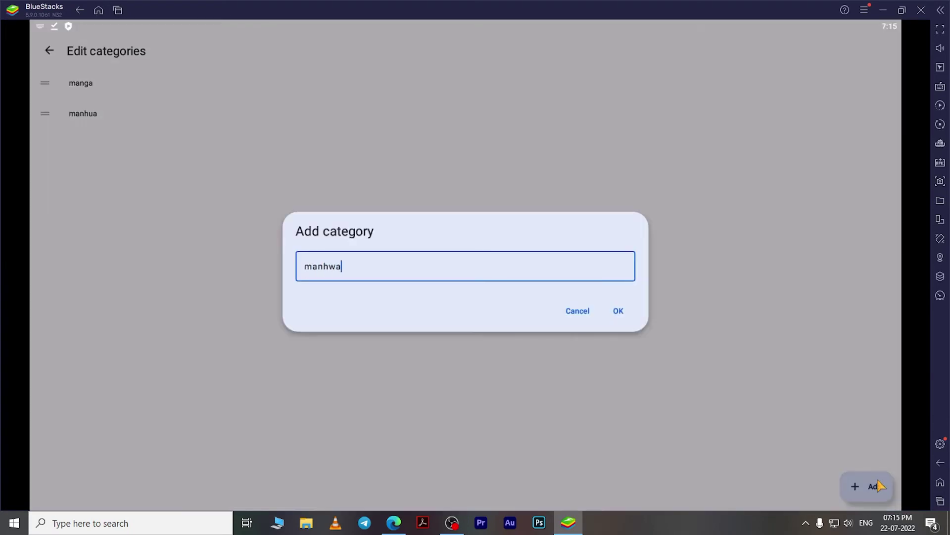
left_click(627, 310)
left_click_drag(48, 144, 45, 106)
left_click(50, 51)
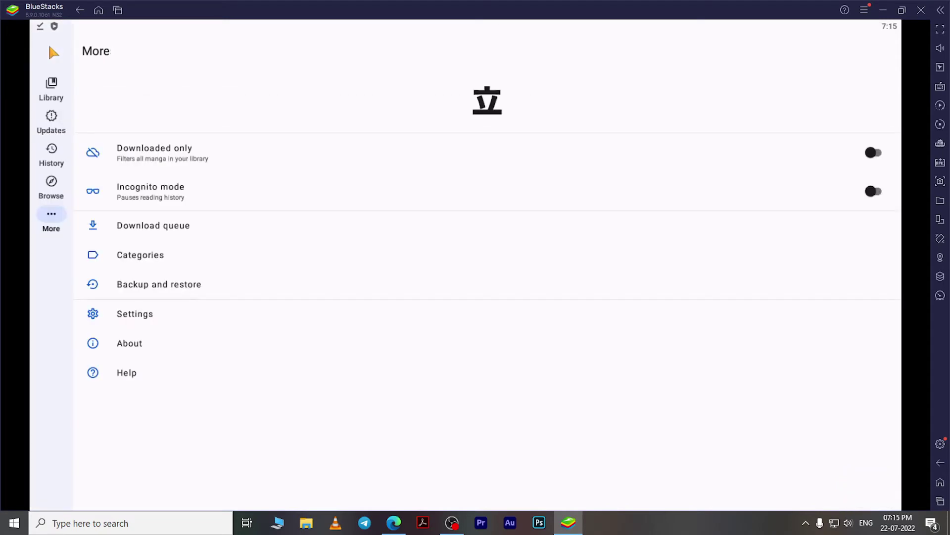
Step: Add Martial Peak from MangaHub to the library under manhua
left_click(58, 88)
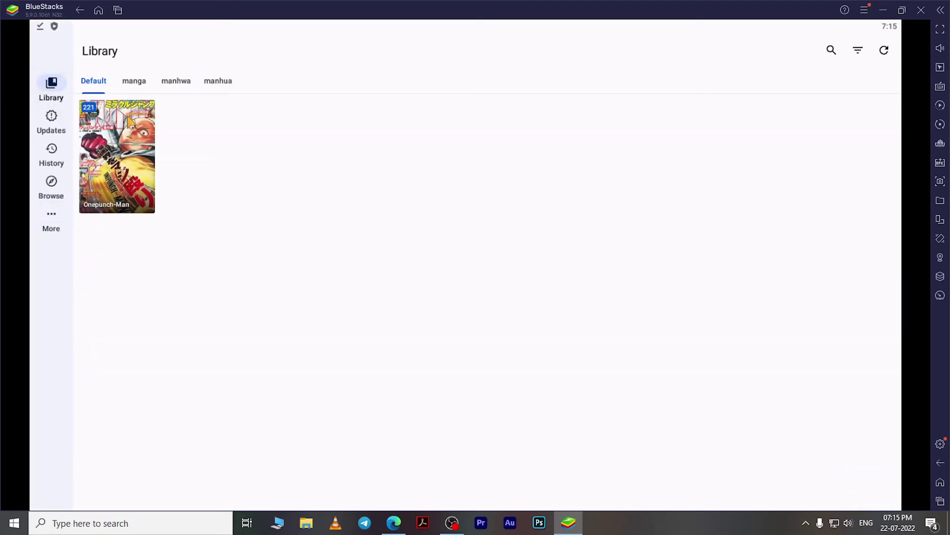
left_click(46, 187)
left_click(130, 142)
left_click(469, 371)
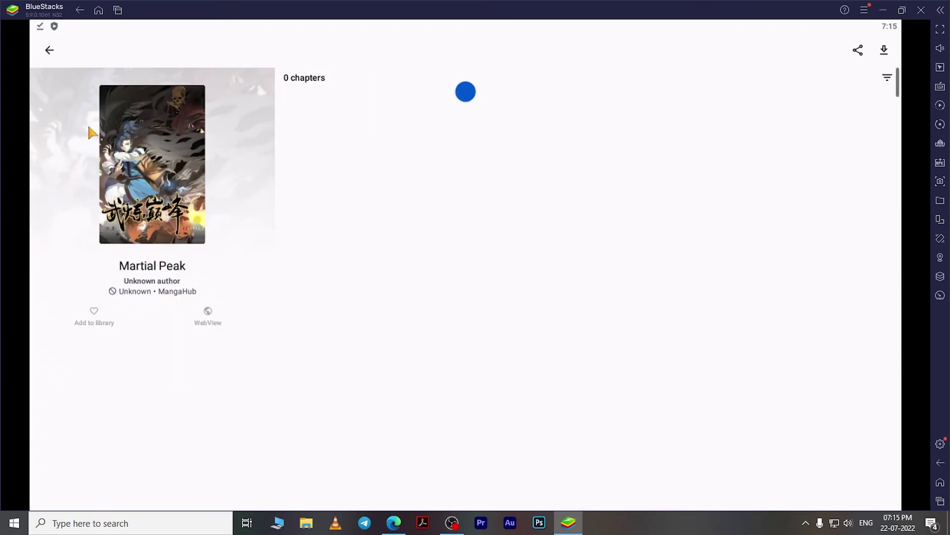
left_click(94, 314)
left_click(300, 292)
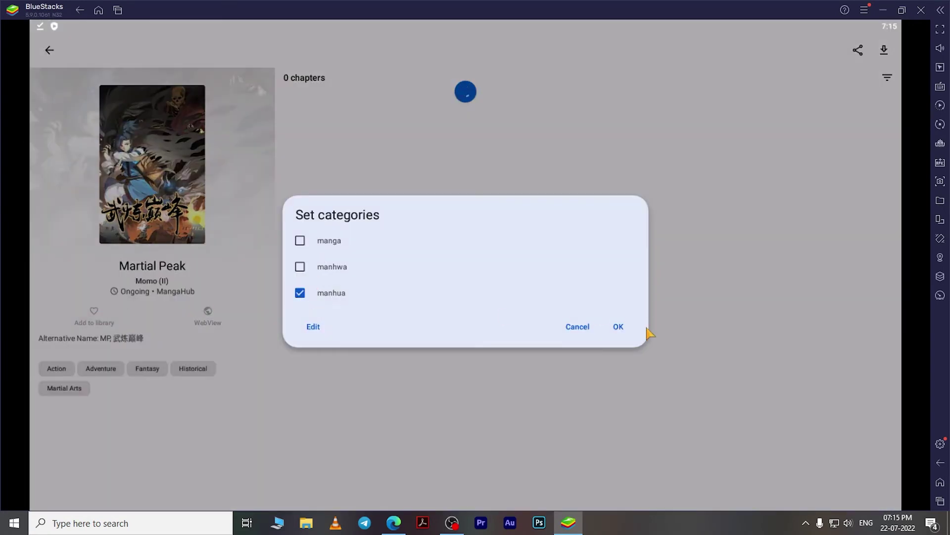
left_click(619, 327)
Step: Add Tales of Demons and Gods to the library under manhua
left_click(50, 50)
left_click(468, 372)
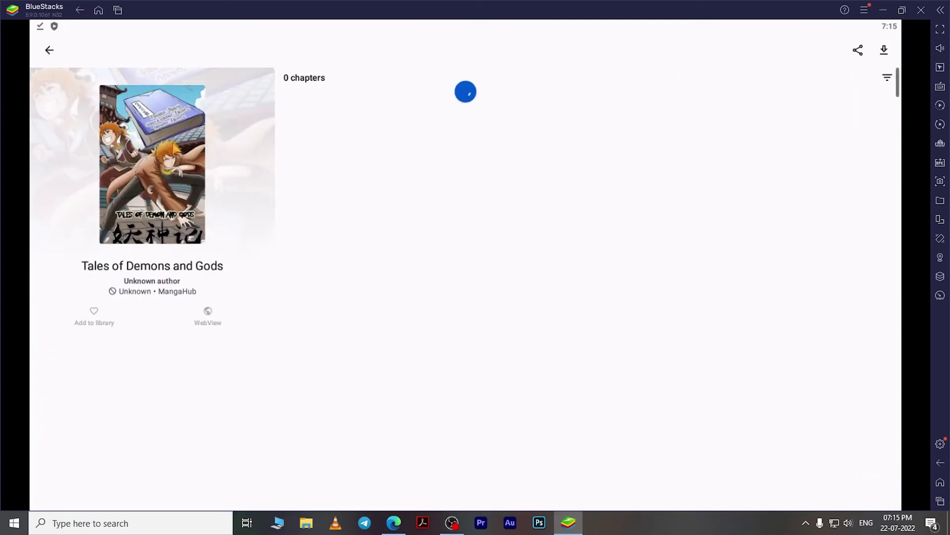
left_click(94, 315)
left_click(369, 292)
left_click(619, 326)
left_click(50, 50)
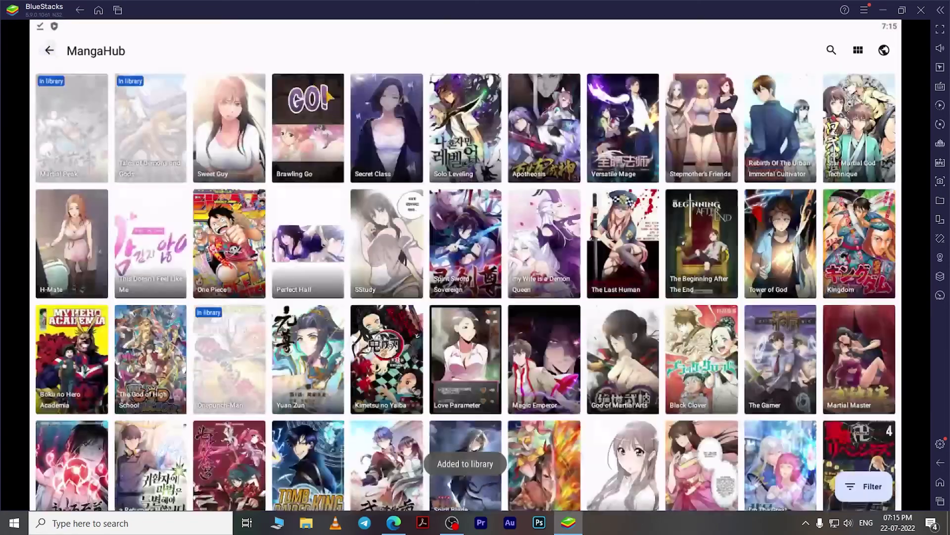
Step: Add Solo Leveling to the library under manhwa
left_click(436, 142)
left_click(94, 314)
left_click(330, 266)
left_click(618, 327)
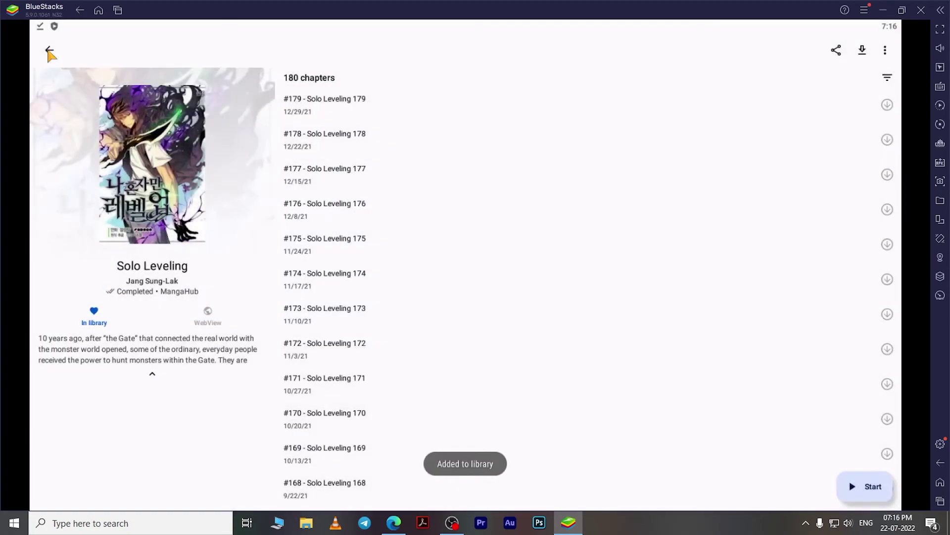
left_click(49, 50)
Step: Look through the library's manga, manhwa, manhua and Default tabs
left_click(51, 86)
left_click(135, 83)
left_click(173, 83)
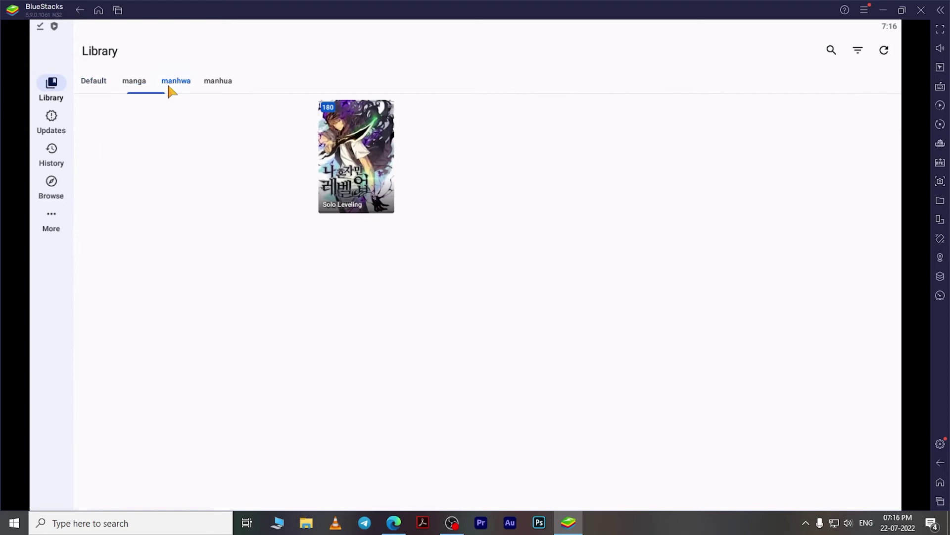
left_click(218, 82)
left_click(95, 84)
Step: Move Onepunch-Man into the manga category via Edit categories
left_click(121, 168)
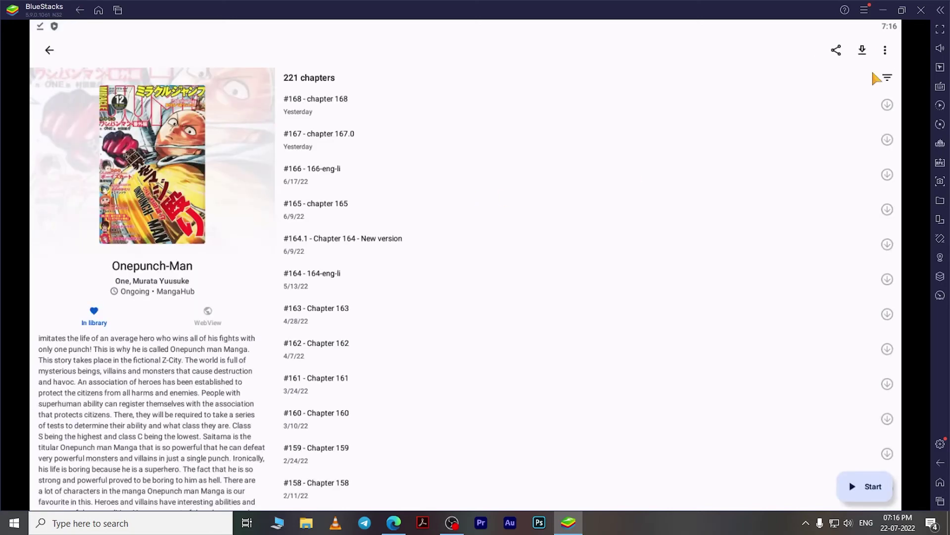
left_click(884, 51)
left_click(862, 57)
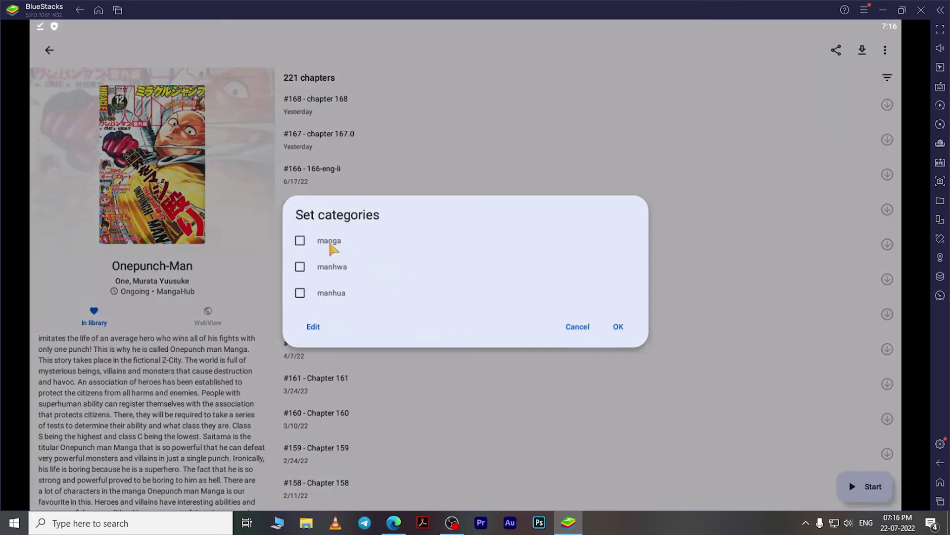
left_click(330, 246)
left_click(618, 327)
left_click(50, 50)
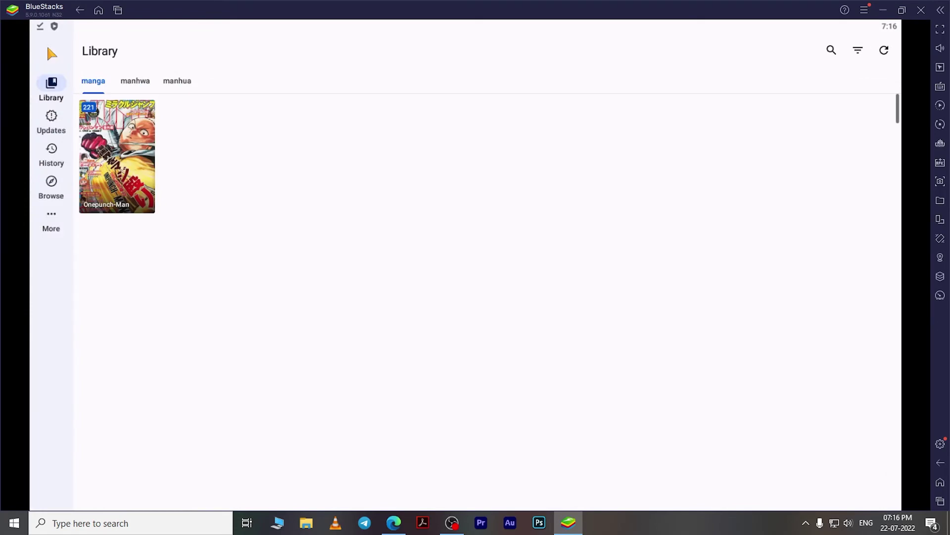
Step: Check each category tab again, ending on manga
left_click(124, 83)
left_click(106, 84)
left_click(130, 86)
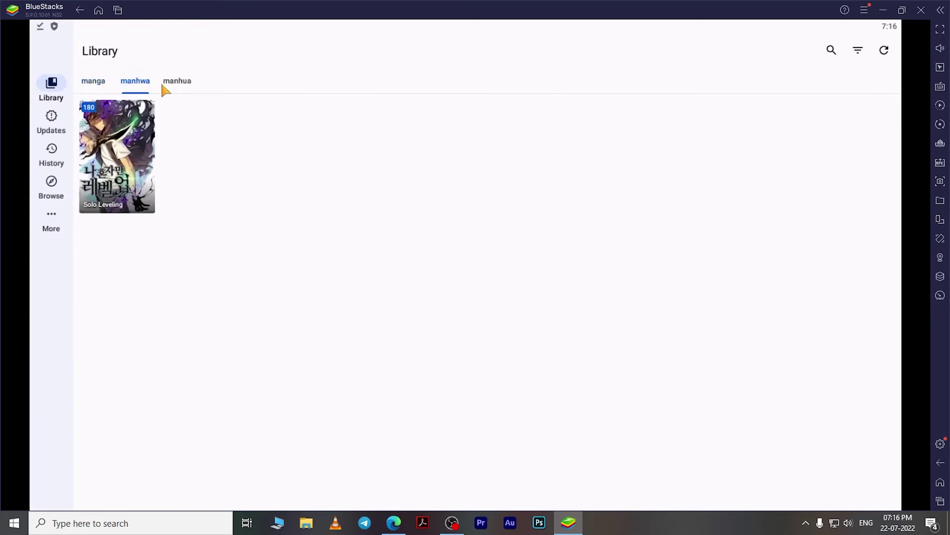
left_click(162, 84)
left_click(97, 84)
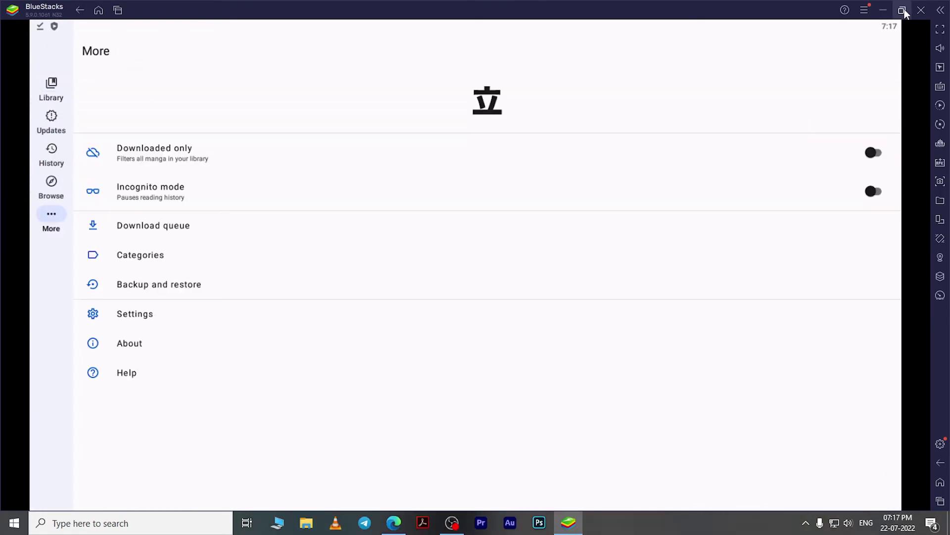
Step: Close BlueStacks, relaunch Tachiyomi from its desktop shortcut and maximize the window
left_click(903, 10)
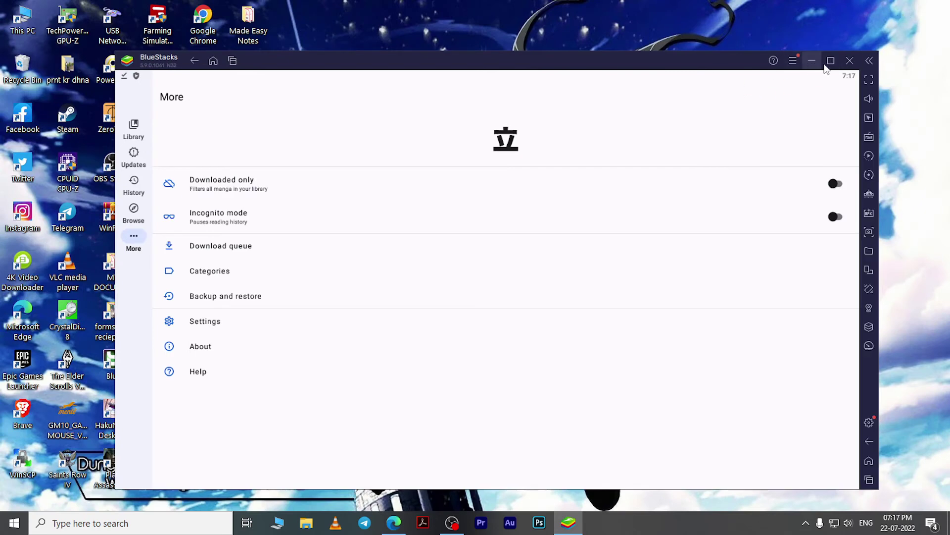
left_click(850, 60)
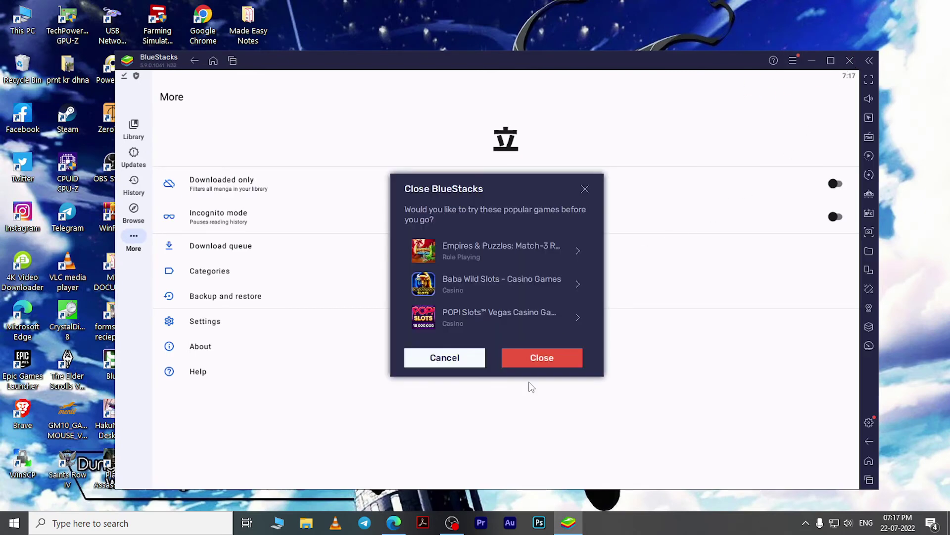
left_click(534, 360)
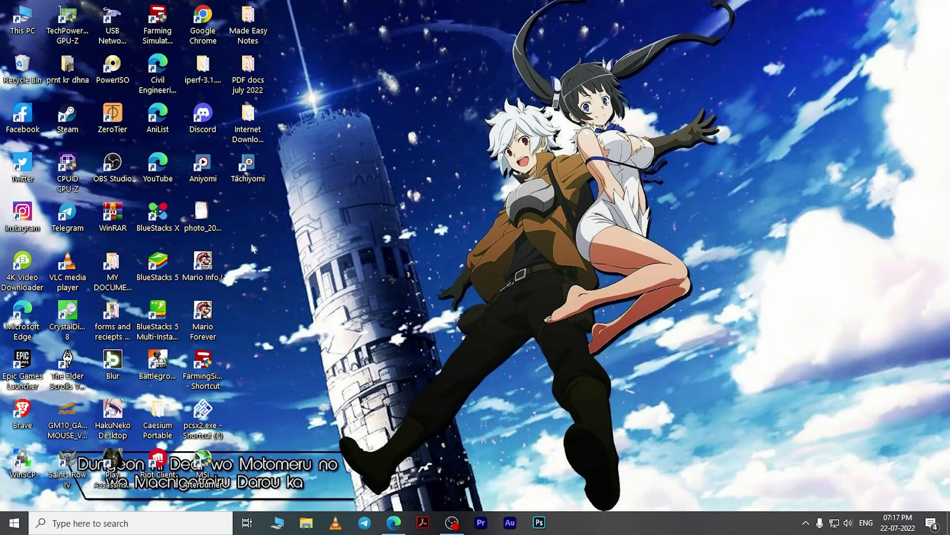
double_click(253, 179)
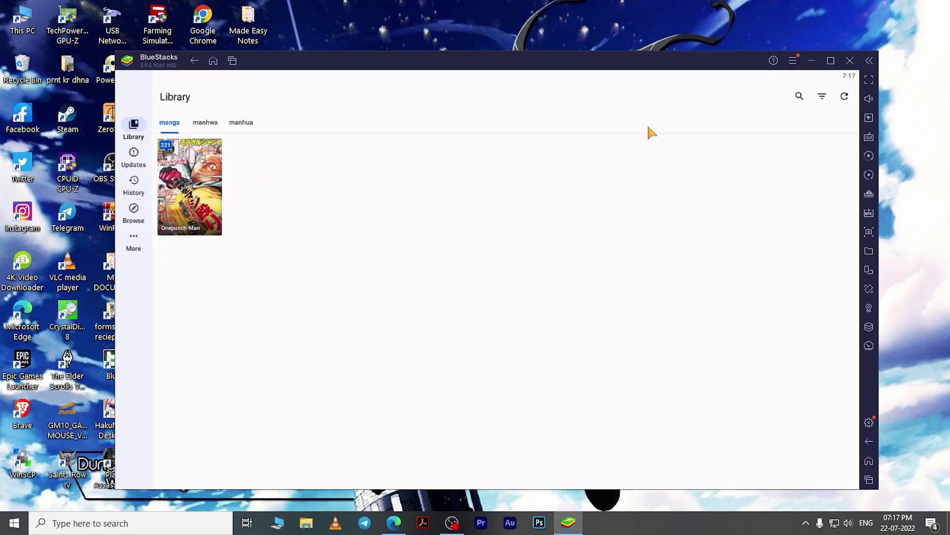
left_click(831, 61)
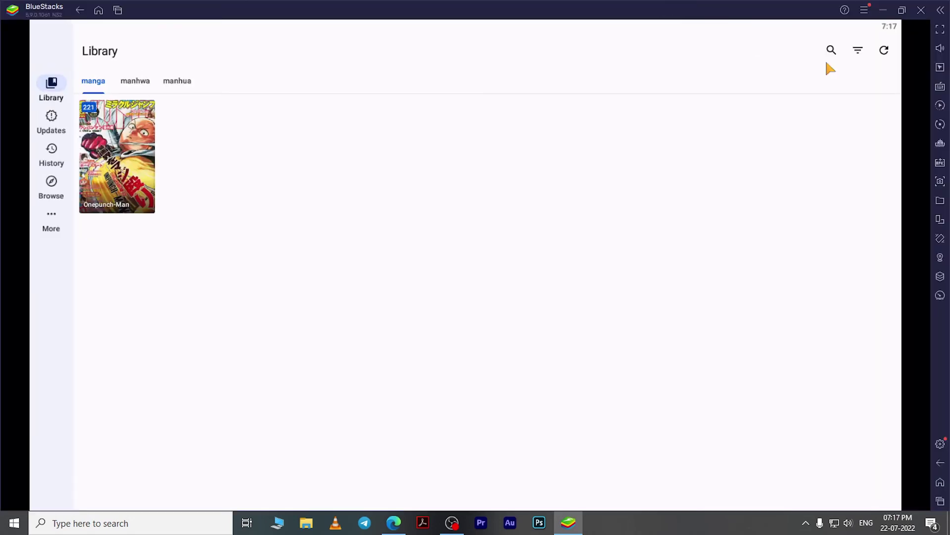